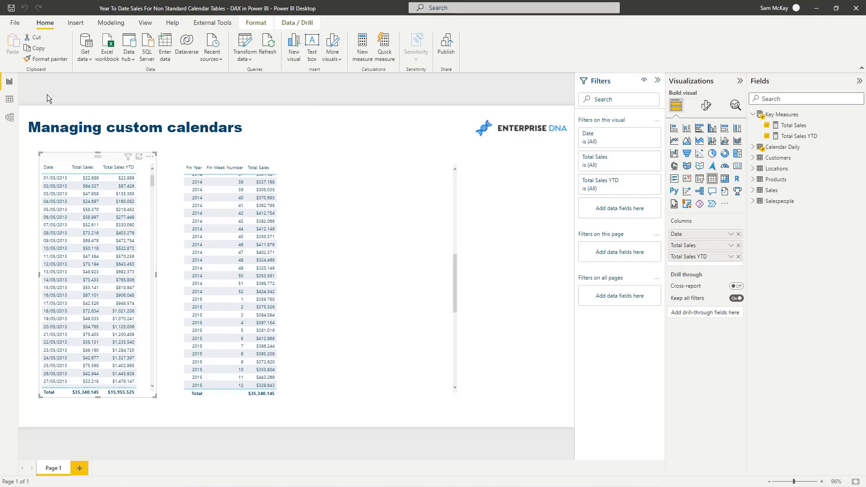
Sort the Calendar Daily table by Date ascending in Data view
{"action": "left_click", "coordinate": [10, 101]}
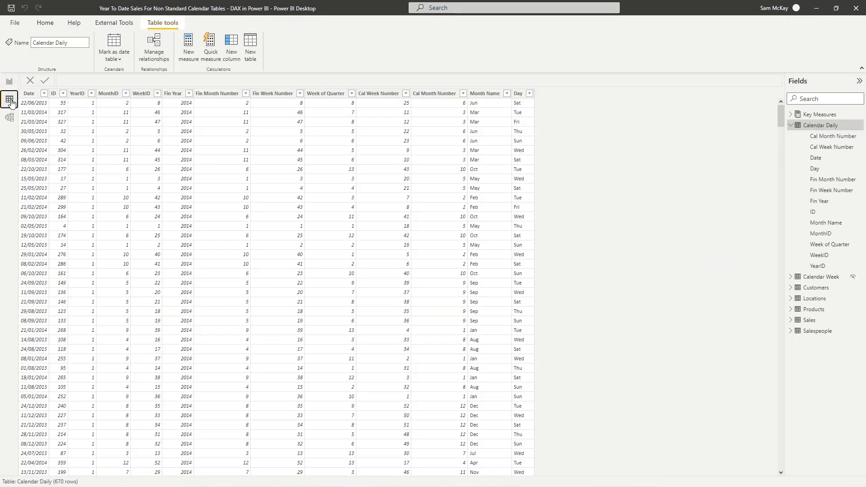
{"action": "left_click", "coordinate": [43, 94]}
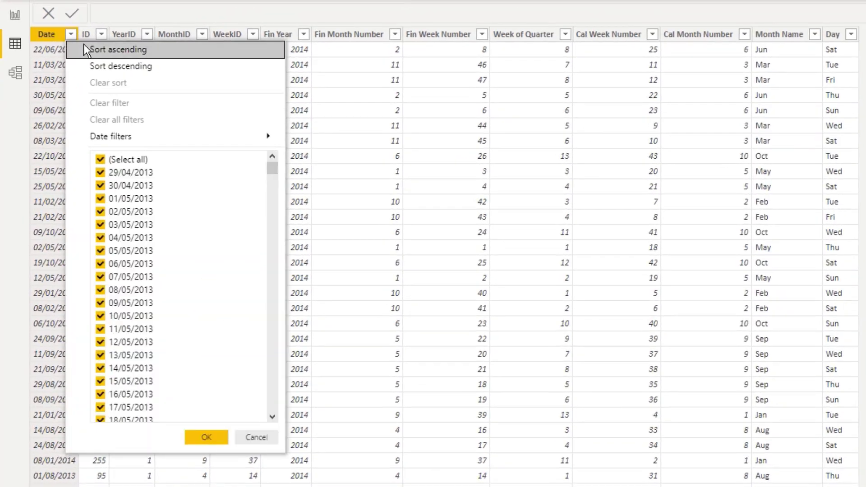
{"action": "left_click", "coordinate": [84, 46]}
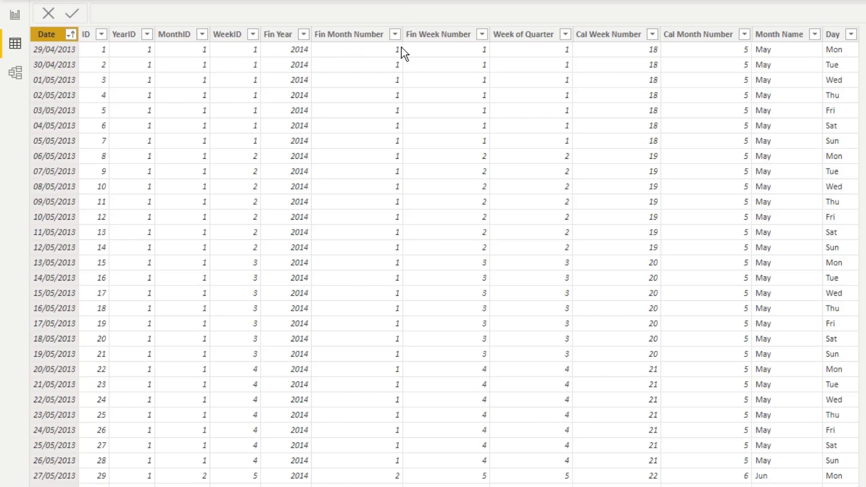
Highlight the Fin Month Number, Fin Week Number, Week of Quarter and Cal Week Number columns
{"action": "left_click", "coordinate": [360, 36]}
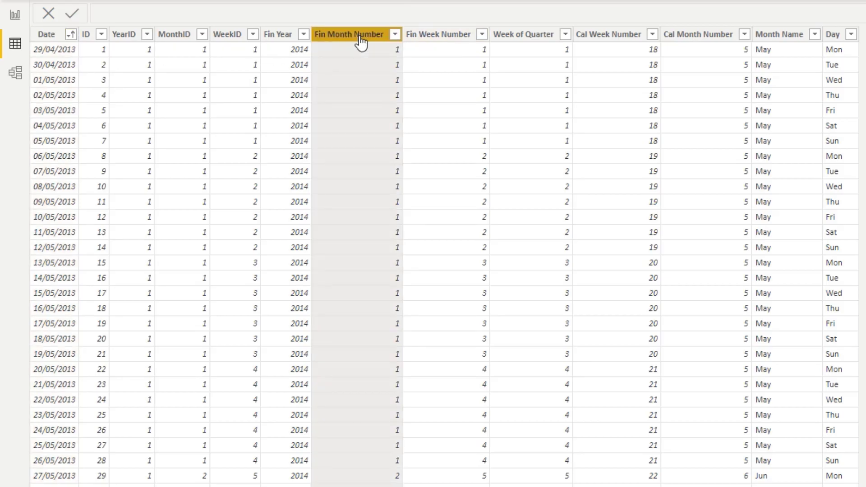
{"action": "left_click", "coordinate": [426, 37]}
{"action": "left_click", "coordinate": [527, 40]}
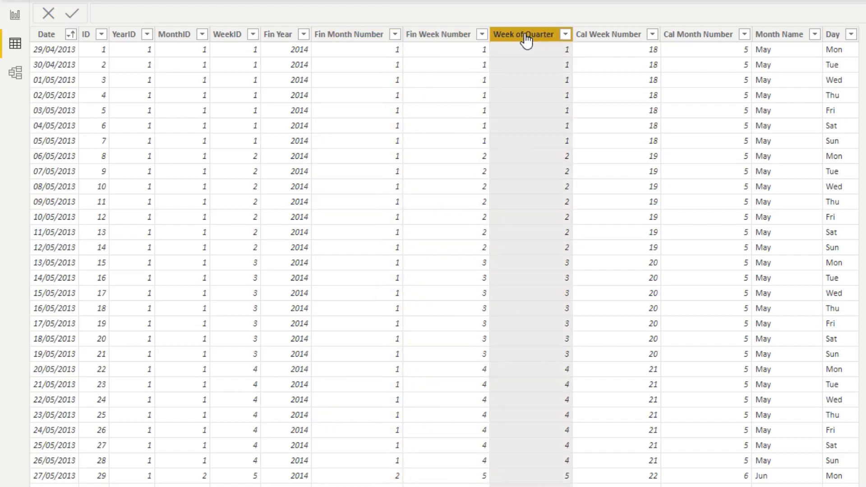
{"action": "left_click", "coordinate": [612, 40]}
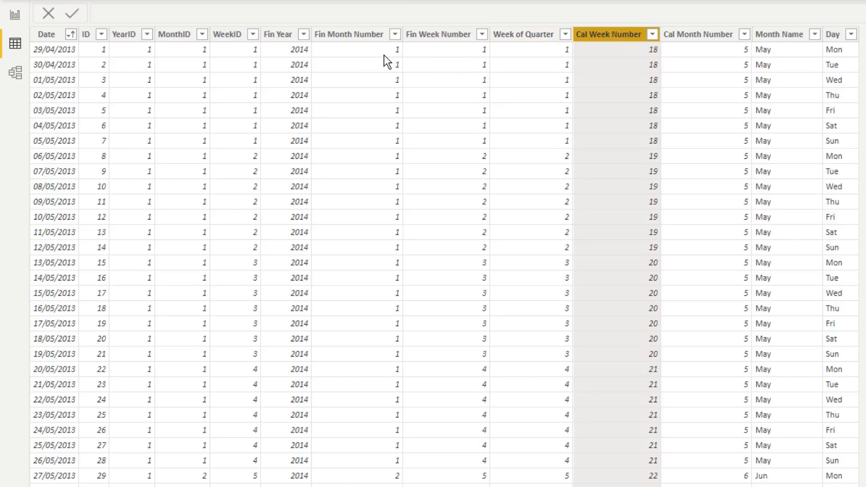
{"action": "scroll", "coordinate": [519, 235], "scroll_direction": "down", "scroll_amount": 12}
{"action": "scroll", "coordinate": [591, 302], "scroll_direction": "down", "scroll_amount": 18}
{"action": "scroll", "coordinate": [468, 450], "scroll_direction": "down", "scroll_amount": 20}
{"action": "scroll", "coordinate": [449, 456], "scroll_direction": "down", "scroll_amount": 18}
{"action": "scroll", "coordinate": [441, 460], "scroll_direction": "down", "scroll_amount": 7}
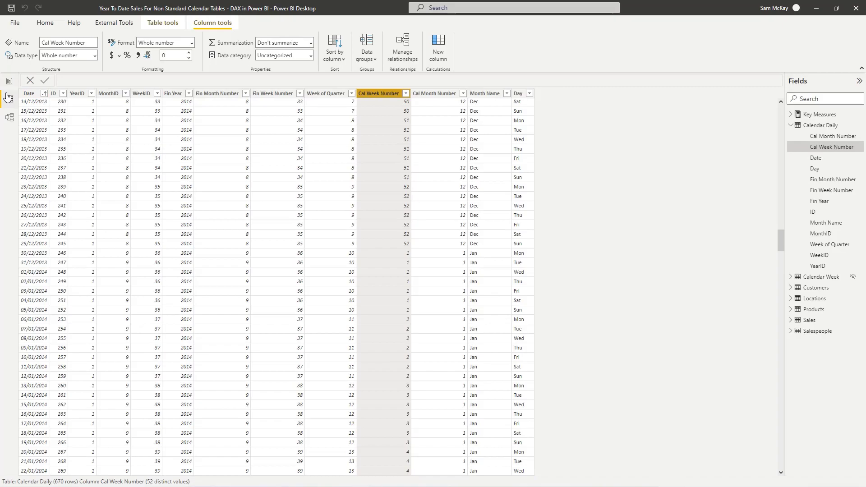
Switch back to Report view showing the daily and weekly sales tables
{"action": "left_click", "coordinate": [9, 84]}
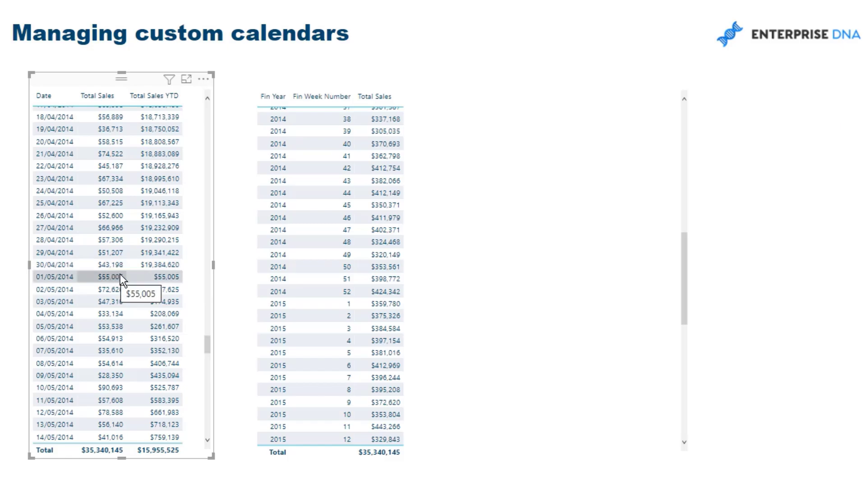
Add Total Sales YTD to the Fin Year and Fin Week Number table and compare both tables
{"action": "left_click", "coordinate": [515, 217]}
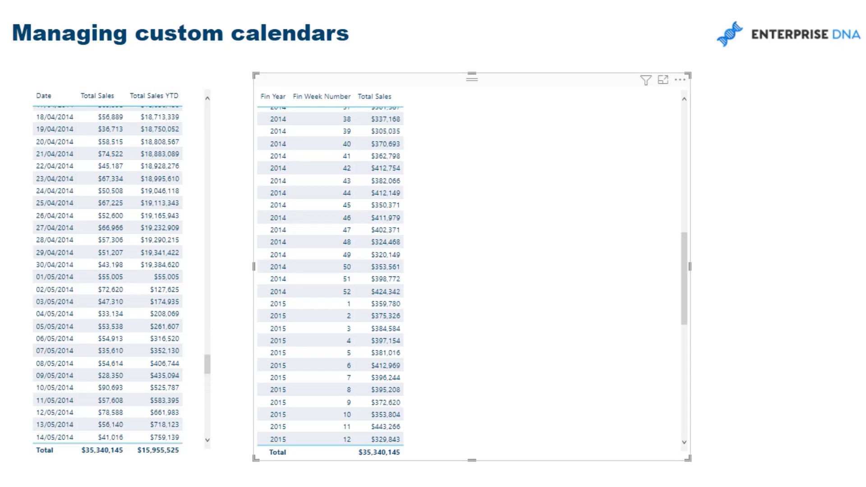
{"action": "left_click_drag", "start_coordinate": [857, 147], "coordinate": [564, 176]}
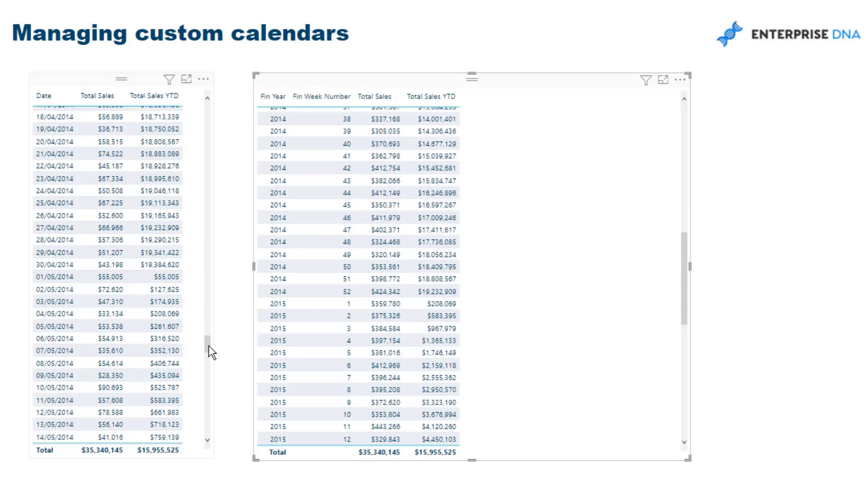
{"action": "left_click_drag", "start_coordinate": [208, 346], "coordinate": [204, 105]}
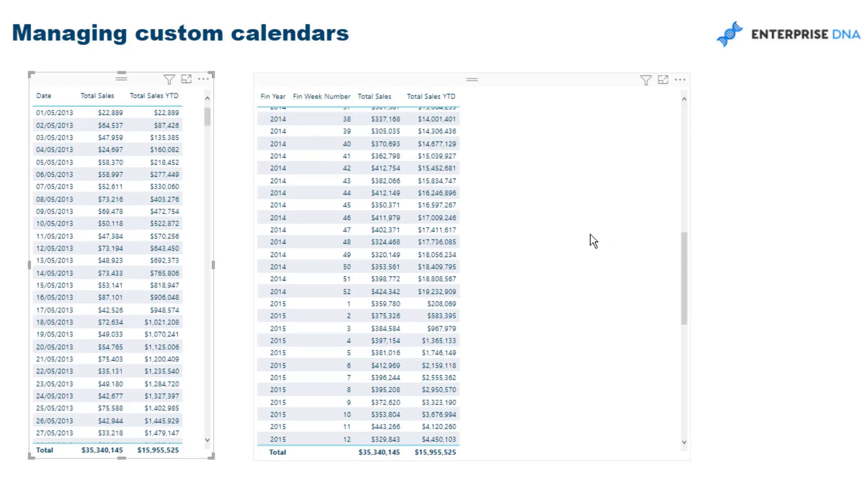
{"action": "scroll", "coordinate": [614, 234], "scroll_direction": "down", "scroll_amount": 2}
{"action": "scroll", "coordinate": [574, 263], "scroll_direction": "down", "scroll_amount": 3}
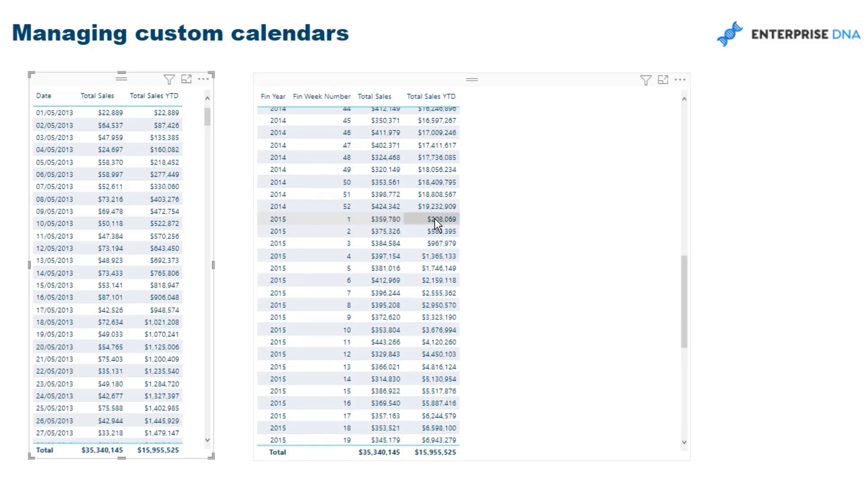
{"action": "mouse_move", "coordinate": [434, 219]}
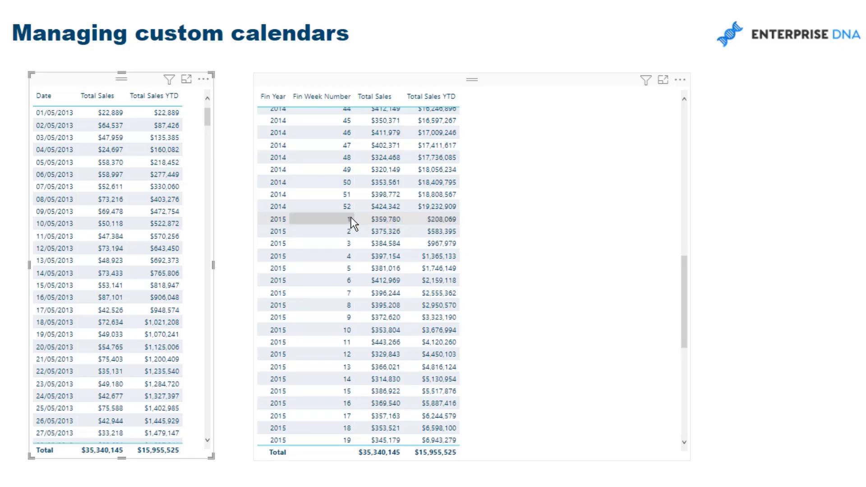
{"action": "mouse_move", "coordinate": [347, 218]}
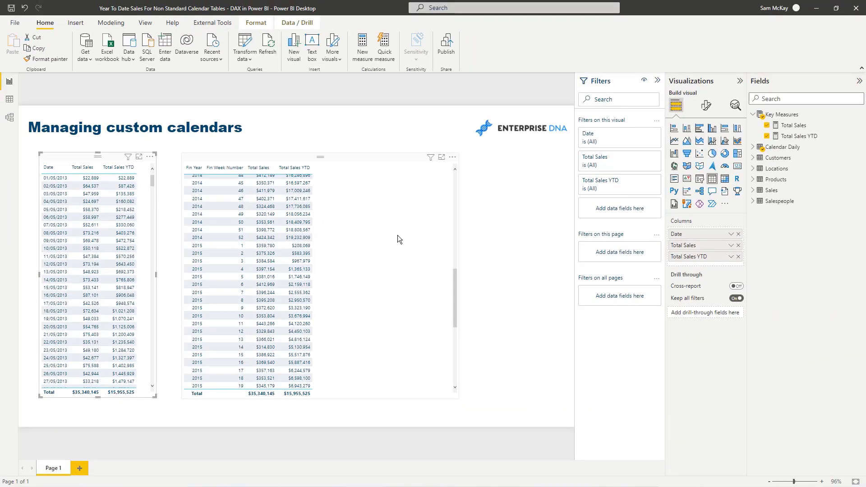
Create a new measure named 'Total Sales YTD - Custom'
{"action": "left_click", "coordinate": [397, 239]}
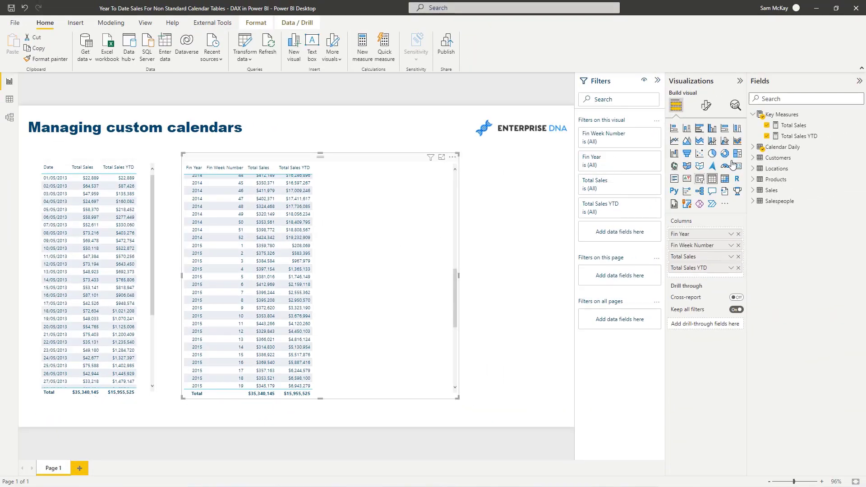
{"action": "scroll", "coordinate": [397, 239], "scroll_direction": "up", "scroll_amount": 10}
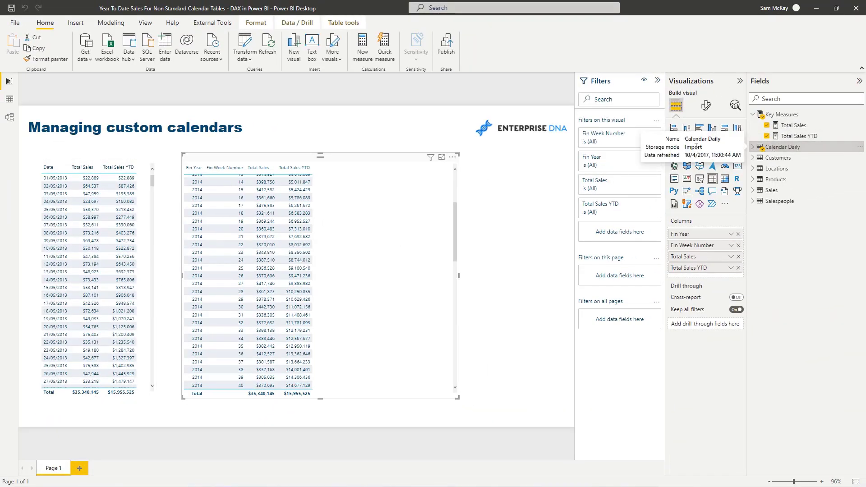
{"action": "left_click", "coordinate": [367, 56]}
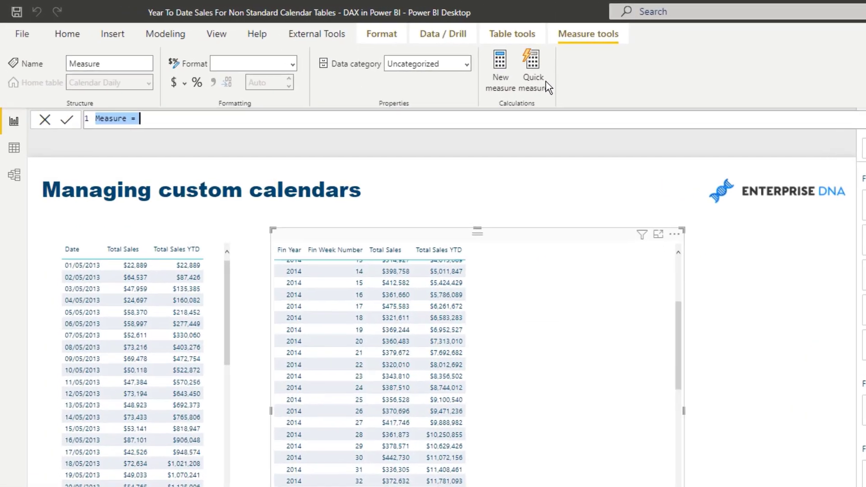
{"action": "type", "text": "Total Sales YTD - Cus"}
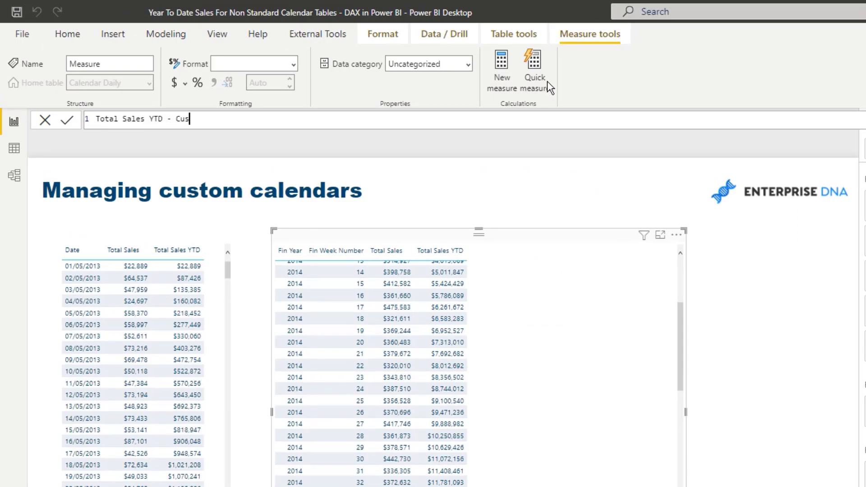
{"action": "type", "text": "tom ="}
{"action": "key", "text": "shift+Return"}
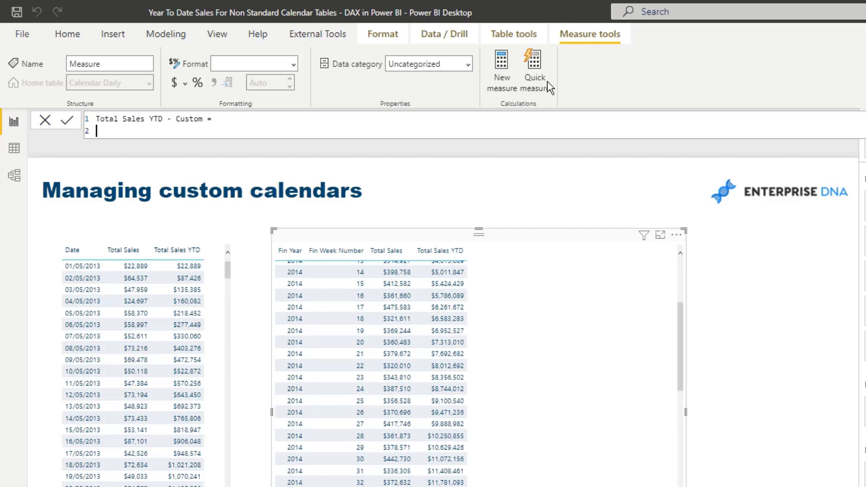
Add the variable CurrentFinWeek = SELECTEDVALUE of Fin Week Number
{"action": "type", "text": "VAR CurrentFinWeek = "}
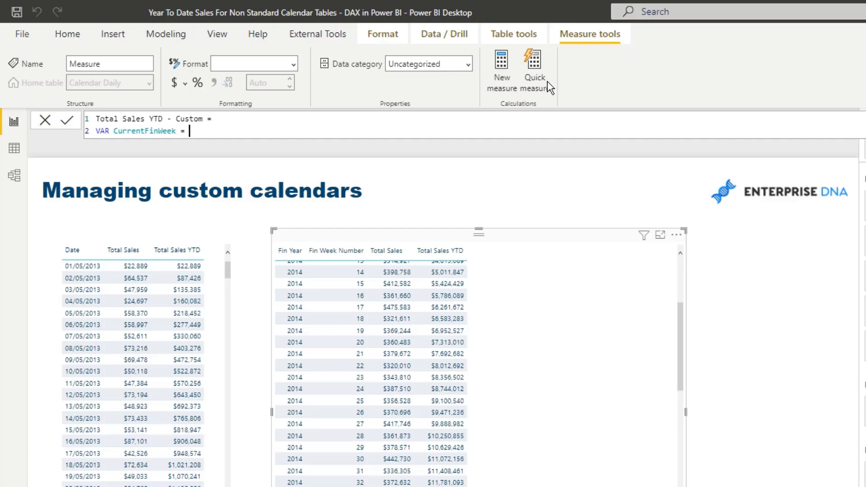
{"action": "type", "text": "sel"}
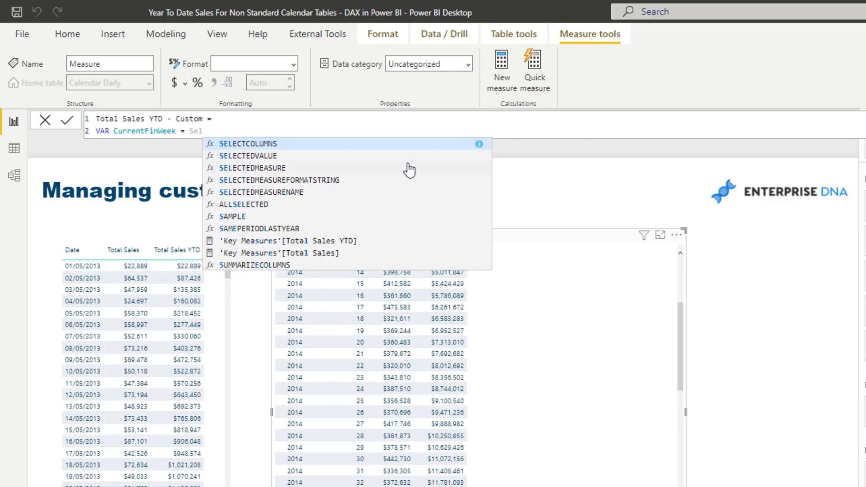
{"action": "left_click", "coordinate": [400, 157]}
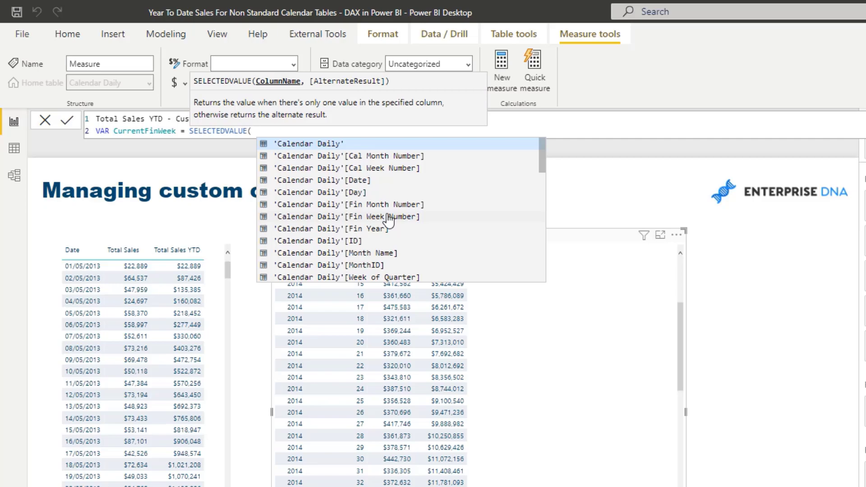
{"action": "left_click", "coordinate": [389, 217]}
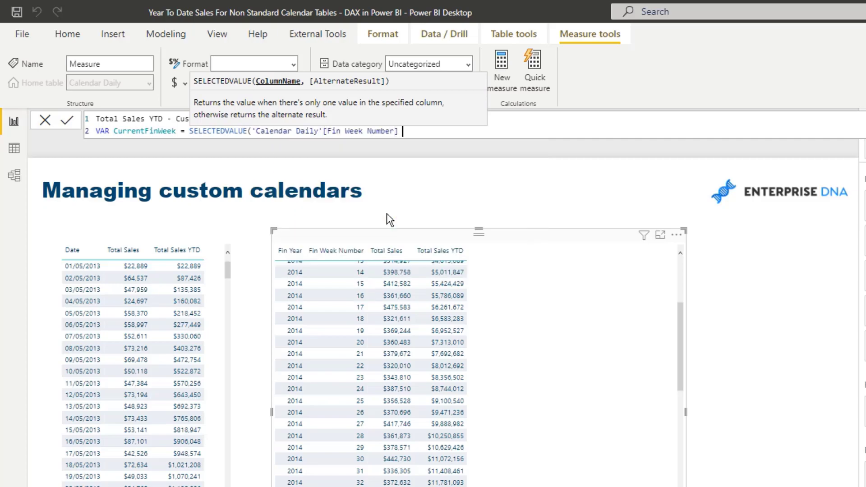
{"action": "type", "text": ")"}
{"action": "key", "text": "Return"}
Add the variable CurrentFinYear = SELECTEDVALUE of Fin Year, followed by a RETURN line
{"action": "type", "text": "VAR Current"}
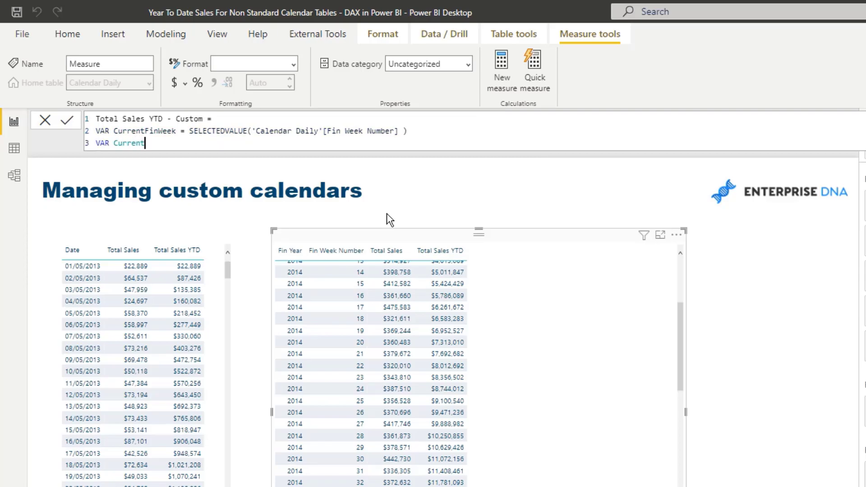
{"action": "type", "text": "FinYear = SELECTEDVALUE("}
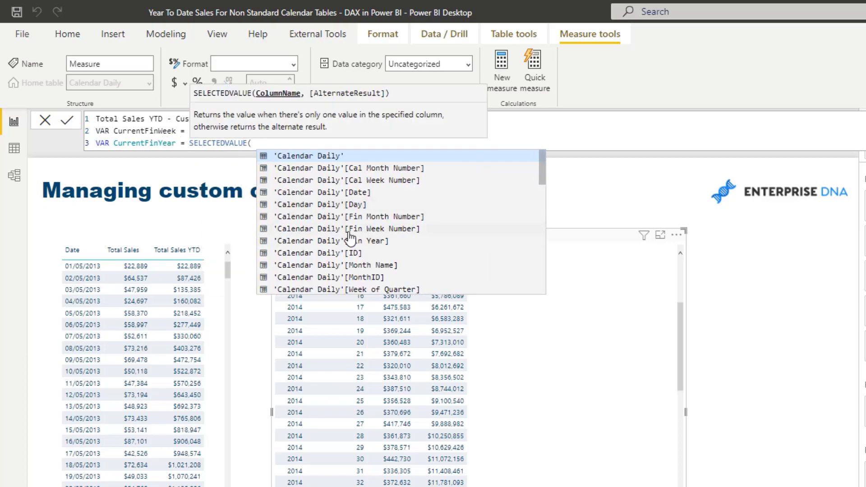
{"action": "left_click", "coordinate": [353, 246]}
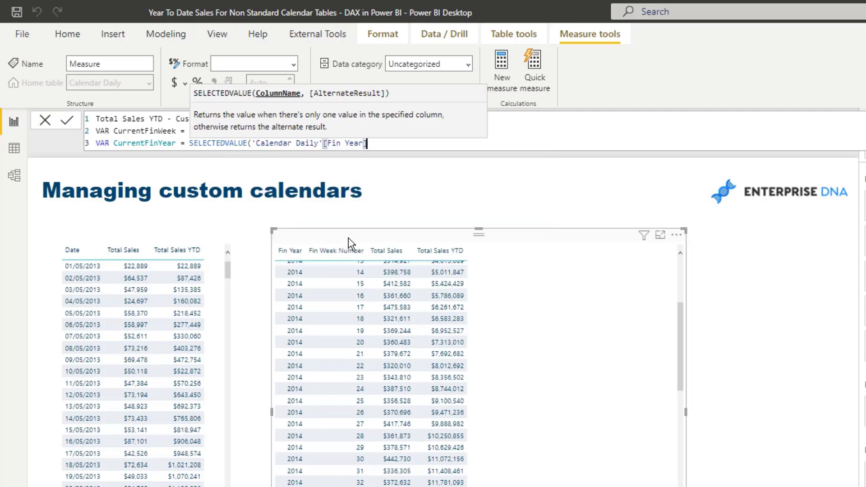
{"action": "left_click", "coordinate": [256, 143]}
{"action": "left_click", "coordinate": [372, 143]}
{"action": "type", "text": ")"}
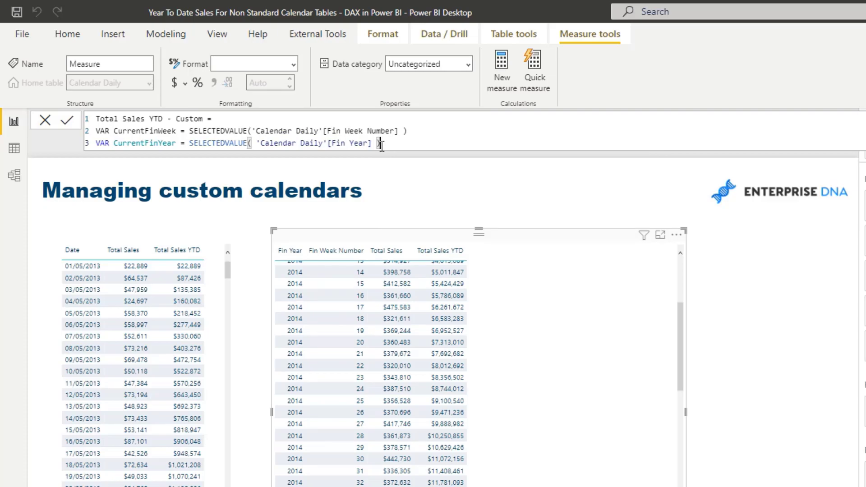
{"action": "key", "text": "shift+Return"}
{"action": "key", "text": "shift+Return"}
{"action": "type", "text": "RETURN"}
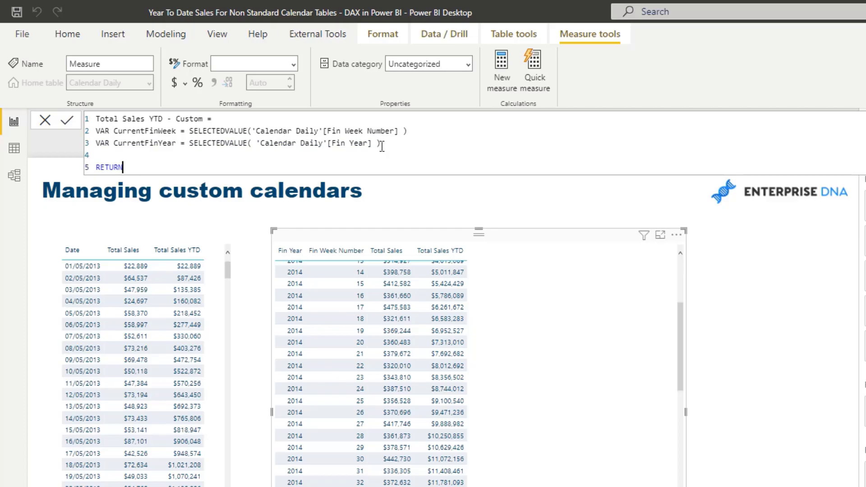
{"action": "key", "text": "shift+Return"}
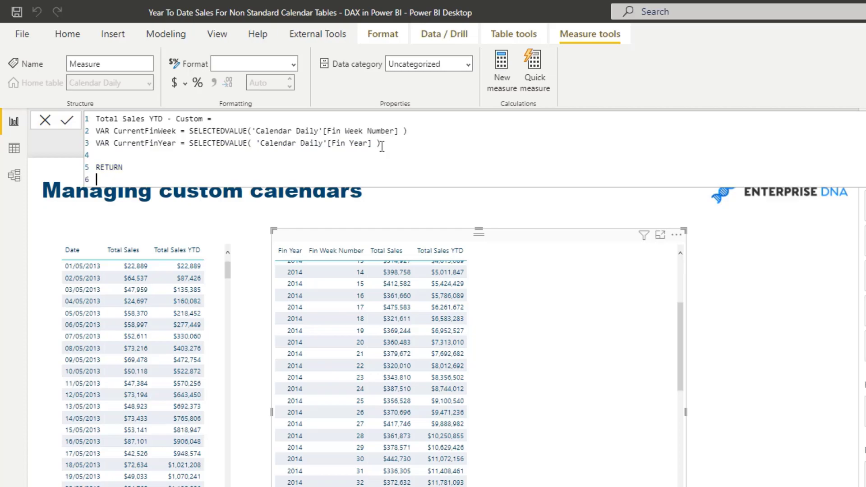
Start the return expression with CALCULATE( [Total Sales], and an indented new line
{"action": "type", "text": "CAL"}
{"action": "left_click", "coordinate": [340, 193]}
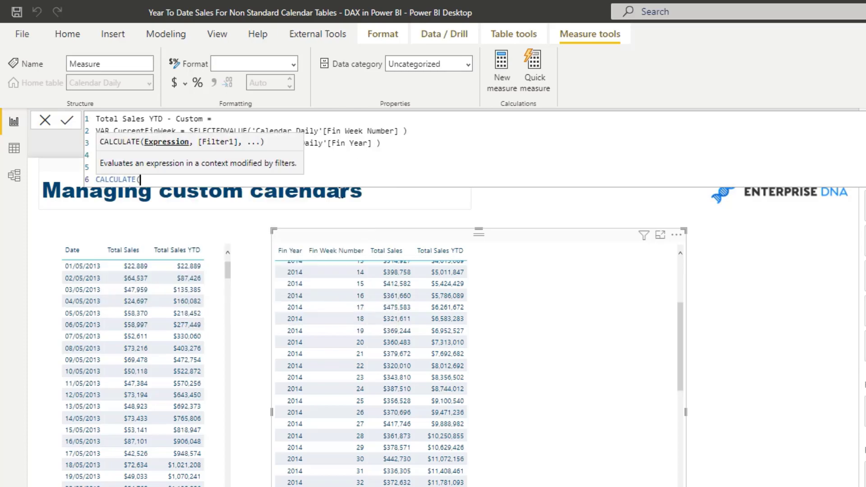
{"action": "type", "text": "Tot"}
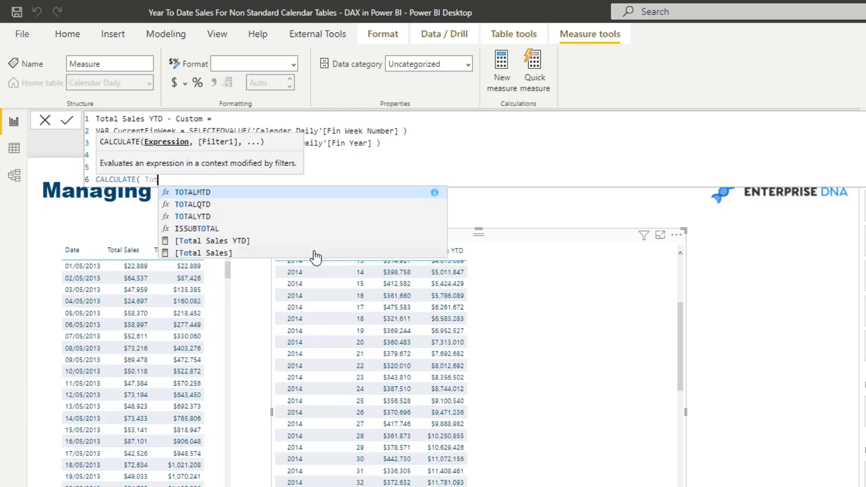
{"action": "left_click", "coordinate": [314, 255]}
{"action": "type", "text": ","}
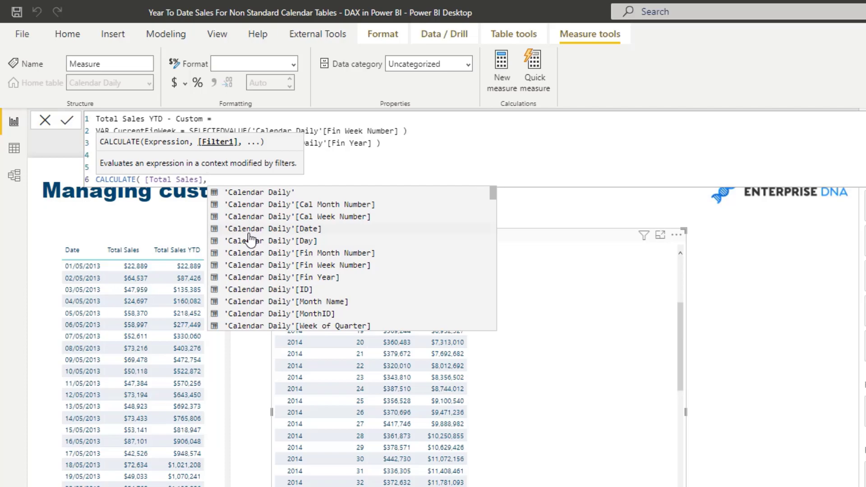
{"action": "key", "text": "shift+Return"}
{"action": "key", "text": "Escape"}
{"action": "key", "text": "Tab"}
Add FILTER( ALL('Calendar Daily') ), as the filter argument
{"action": "type", "text": "FIL"}
{"action": "left_click", "coordinate": [212, 206]}
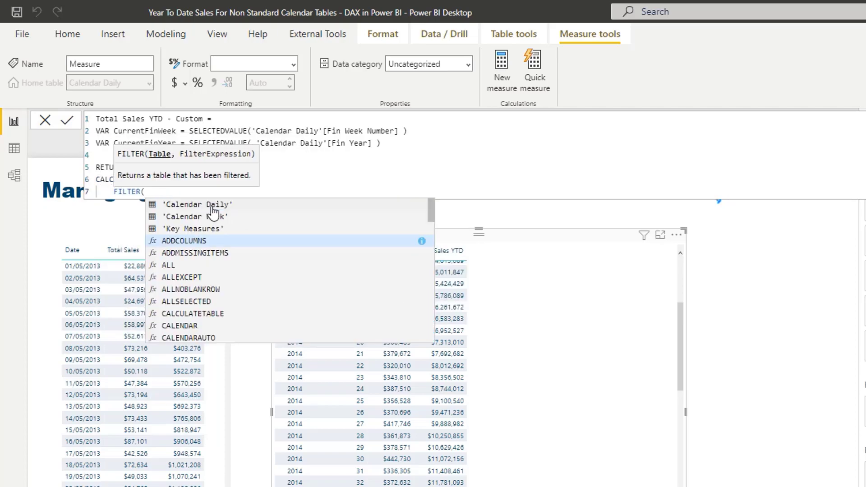
{"action": "type", "text": "ALL"}
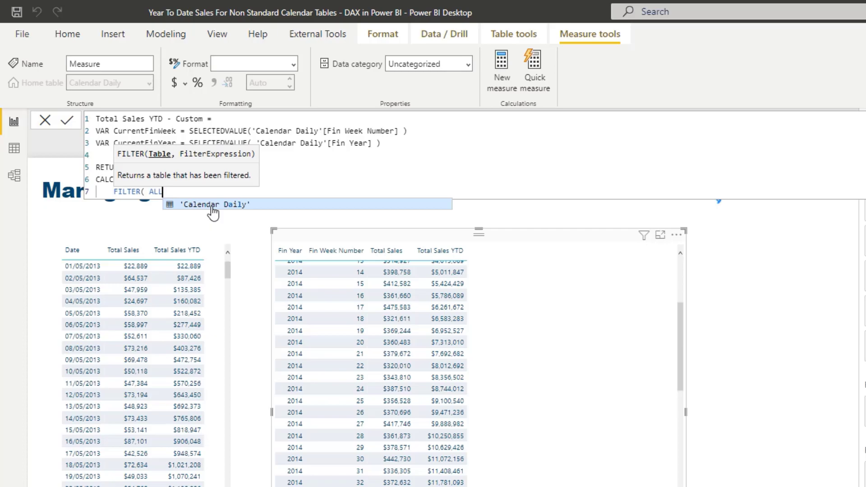
{"action": "type", "text": "("}
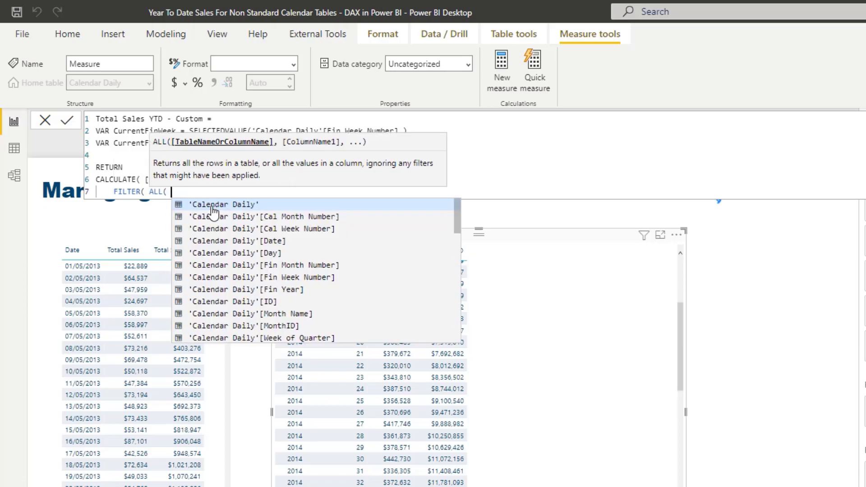
{"action": "left_click", "coordinate": [213, 207]}
{"action": "type", "text": ")"}
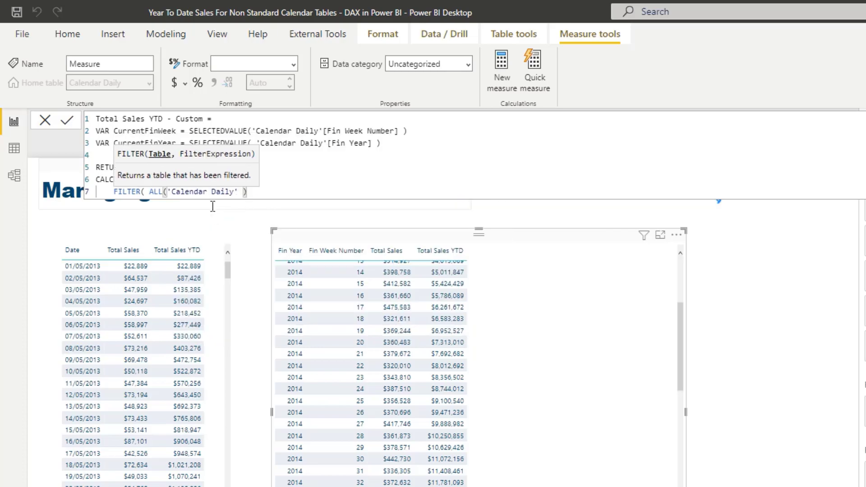
{"action": "type", "text": ","}
Add the filter condition 'Calendar Daily'[Fin Year] = CurrentFinYear
{"action": "key", "text": "shift+Return"}
{"action": "key", "text": "Tab"}
{"action": "type", "text": "F"}
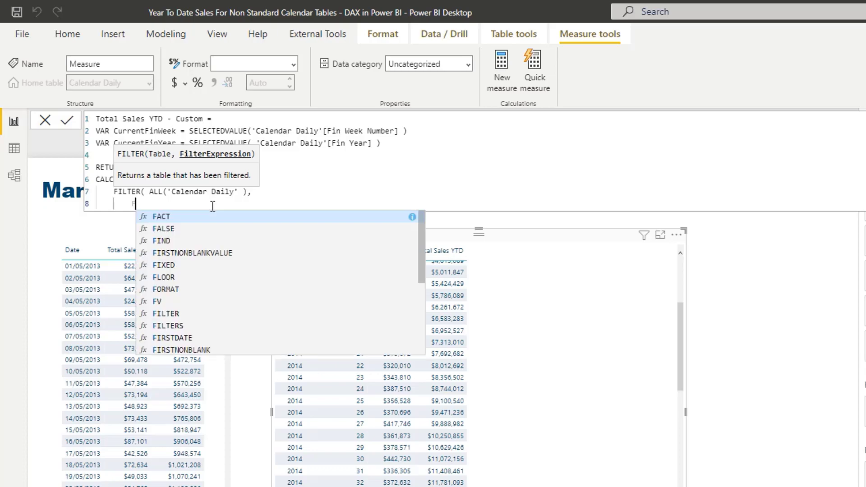
{"action": "type", "text": "in"}
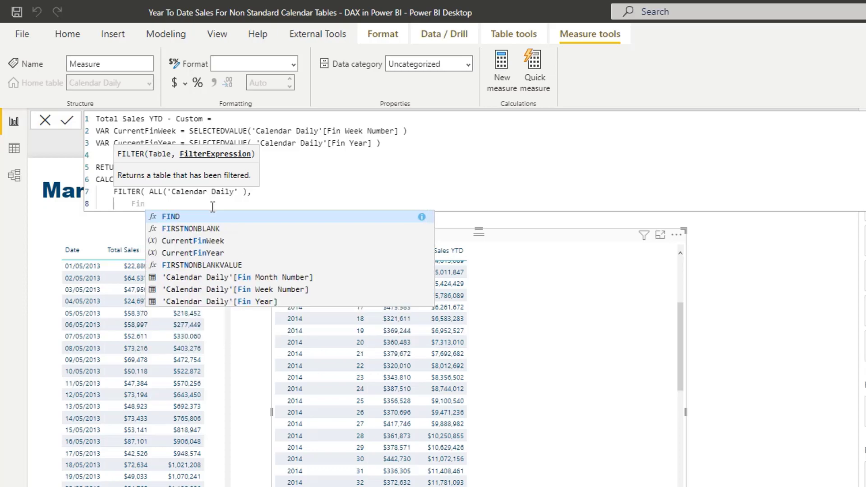
{"action": "left_click", "coordinate": [239, 305]}
{"action": "type", "text": "= "}
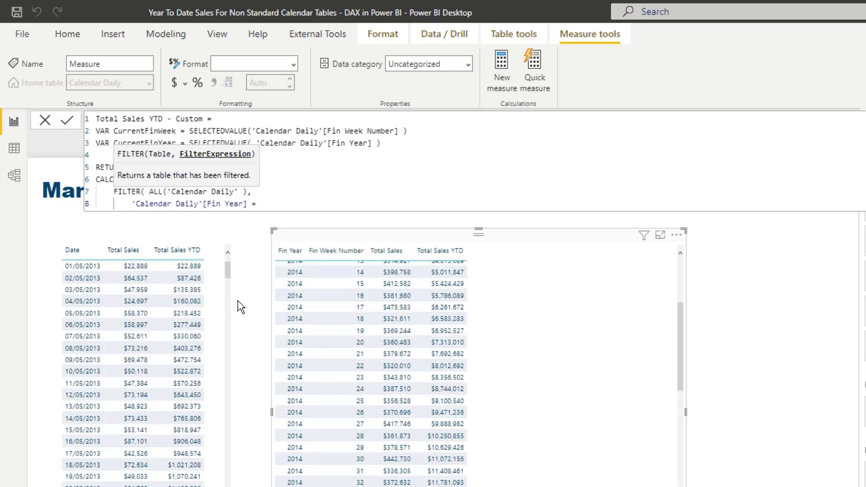
{"action": "type", "text": "Curr"}
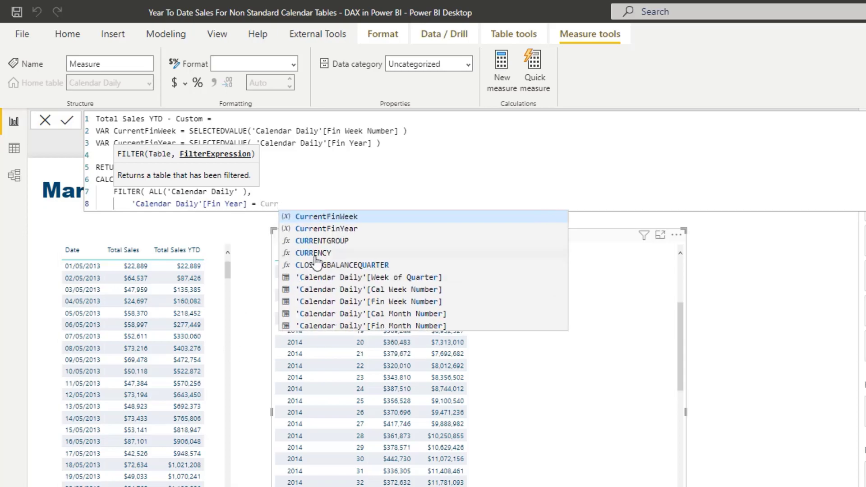
{"action": "left_click", "coordinate": [320, 229]}
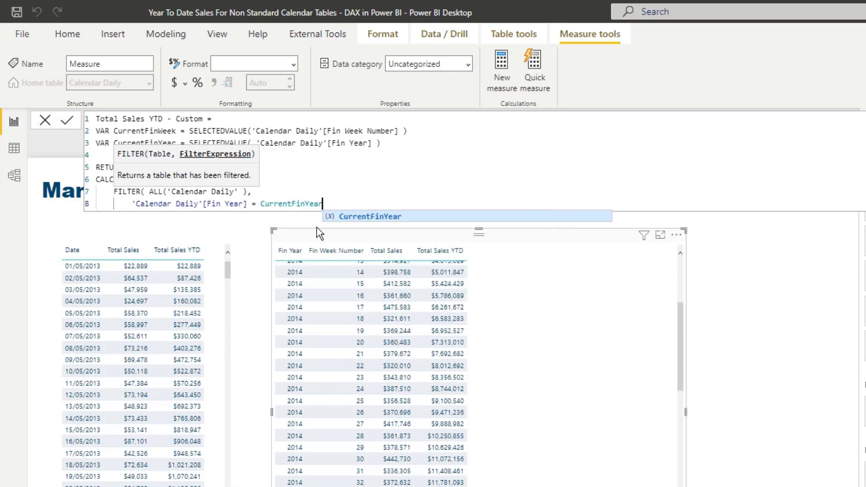
Append && 'Calendar Daily'[Fin Week Number] <= CurrentFinWeek to the filter condition
{"action": "left_click", "coordinate": [354, 218]}
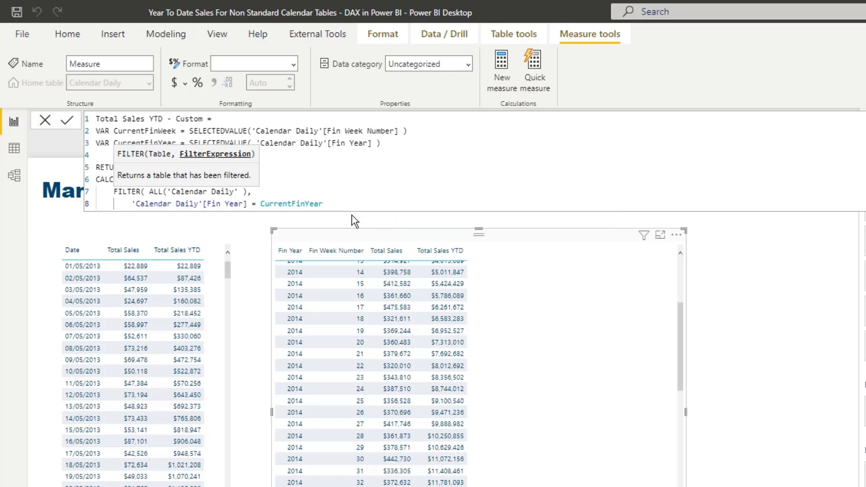
{"action": "type", "text": "&&"}
{"action": "key", "text": "shift+Return"}
{"action": "type", "text": "Fin"}
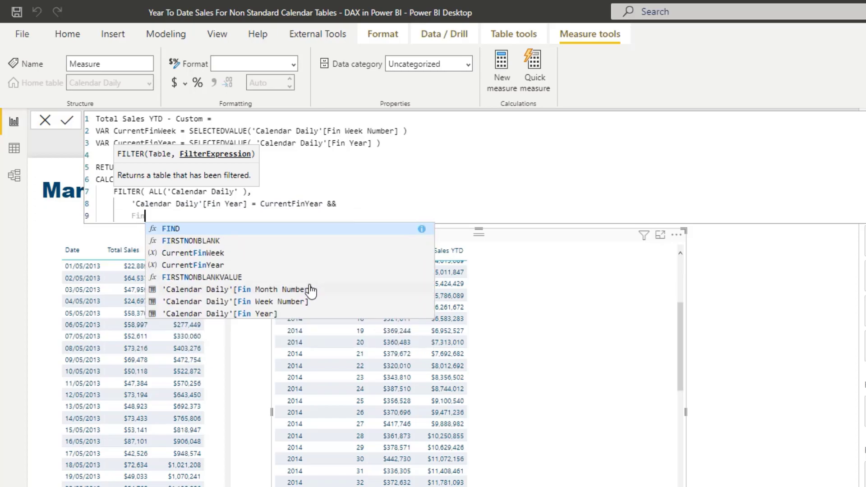
{"action": "left_click", "coordinate": [308, 301]}
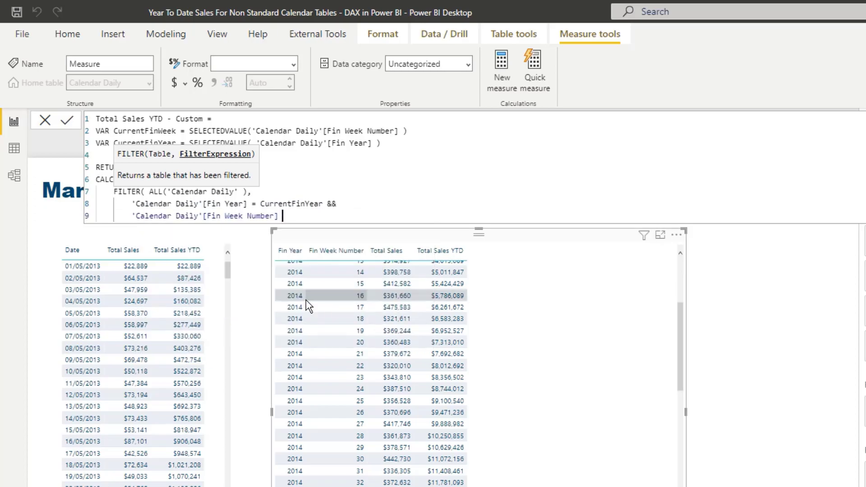
{"action": "type", "text": "= Cu"}
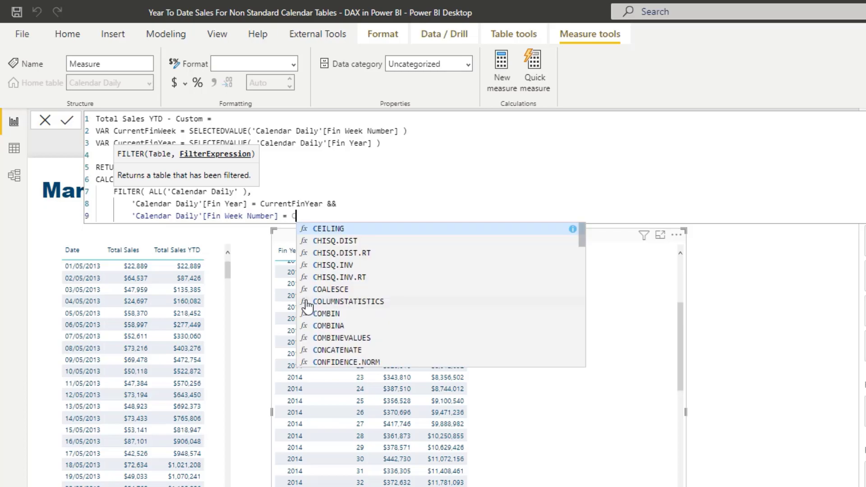
{"action": "left_click", "coordinate": [331, 228]}
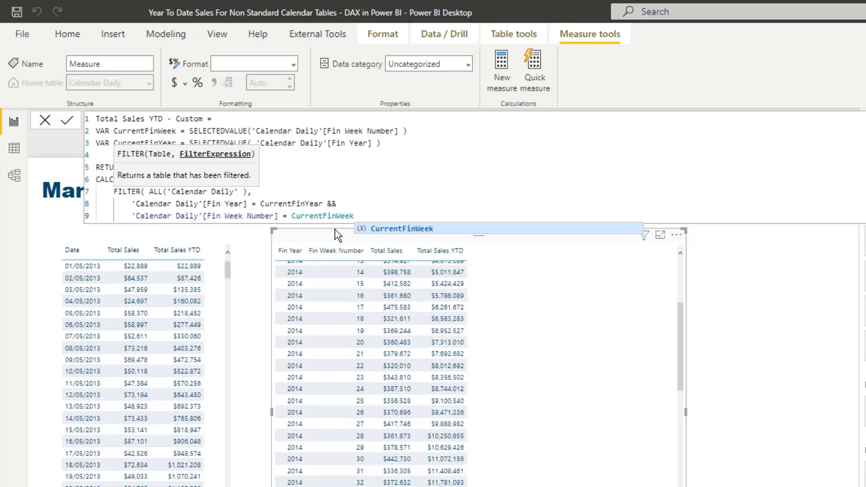
{"action": "left_click", "coordinate": [284, 215]}
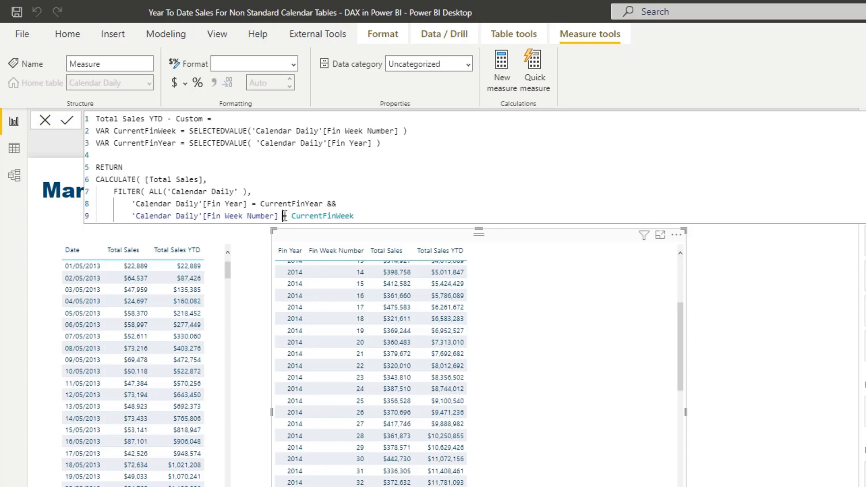
{"action": "type", "text": "<"}
Close both parentheses and commit the Total Sales YTD - Custom measure
{"action": "left_click", "coordinate": [371, 212]}
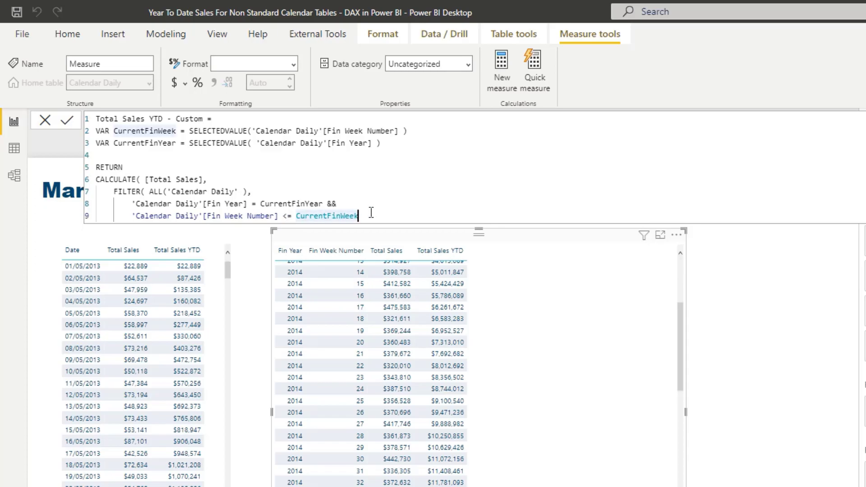
{"action": "type", "text": ") )"}
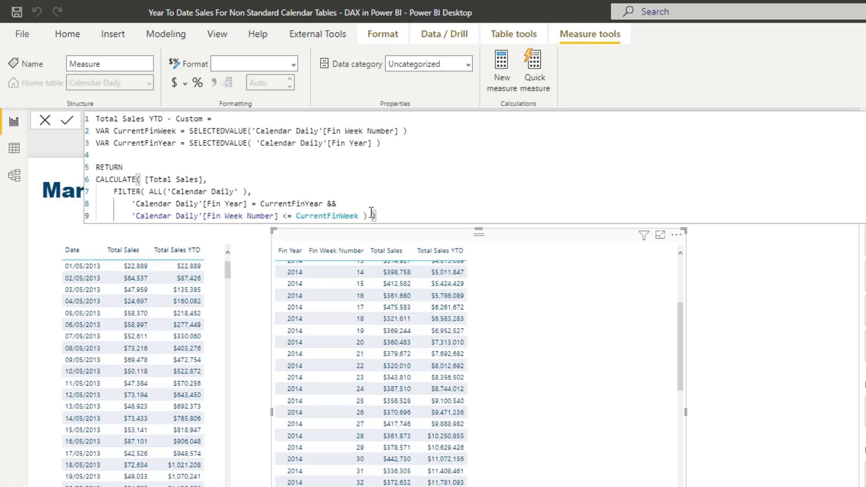
{"action": "key", "text": "Return"}
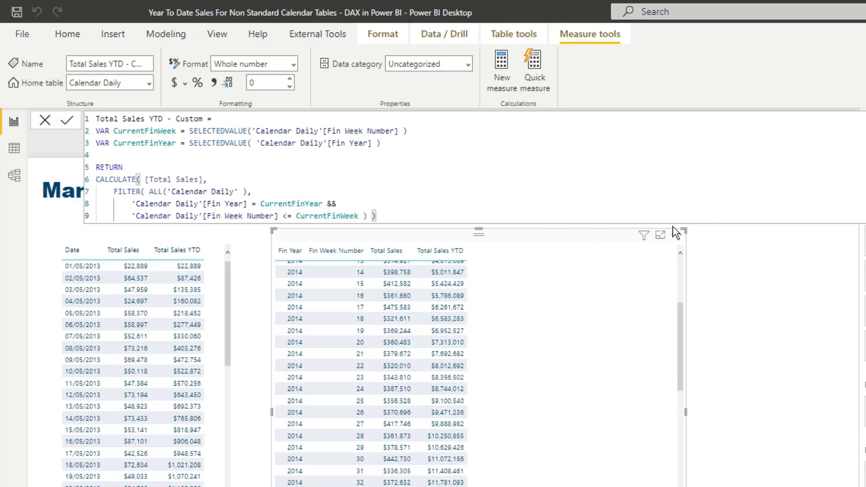
{"action": "left_click", "coordinate": [149, 84]}
Set the measure's home table to Key Measures, then review its CurrentFinWeek and Fin Week Number logic
{"action": "left_click", "coordinate": [118, 154]}
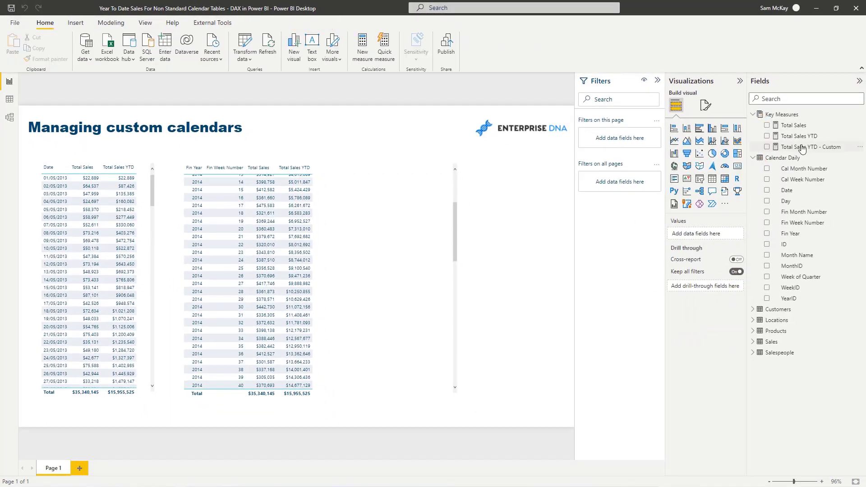
{"action": "left_click", "coordinate": [802, 147]}
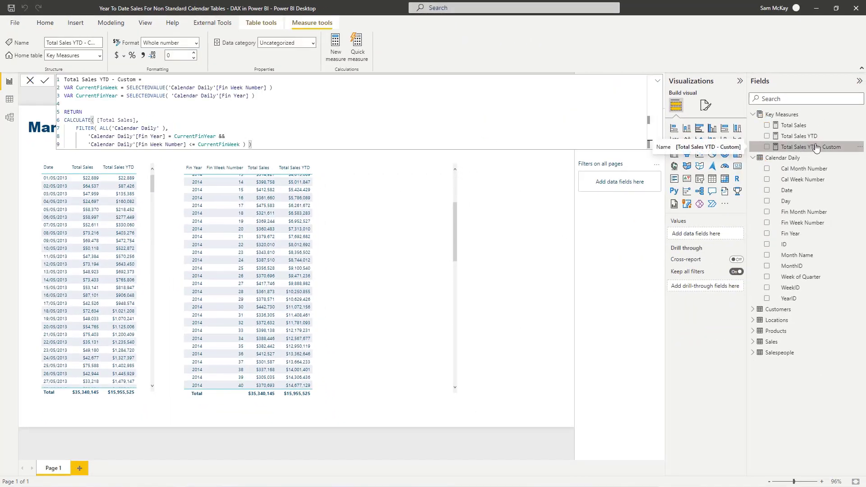
{"action": "left_click_drag", "start_coordinate": [279, 138], "coordinate": [81, 100]}
{"action": "left_click", "coordinate": [157, 108]}
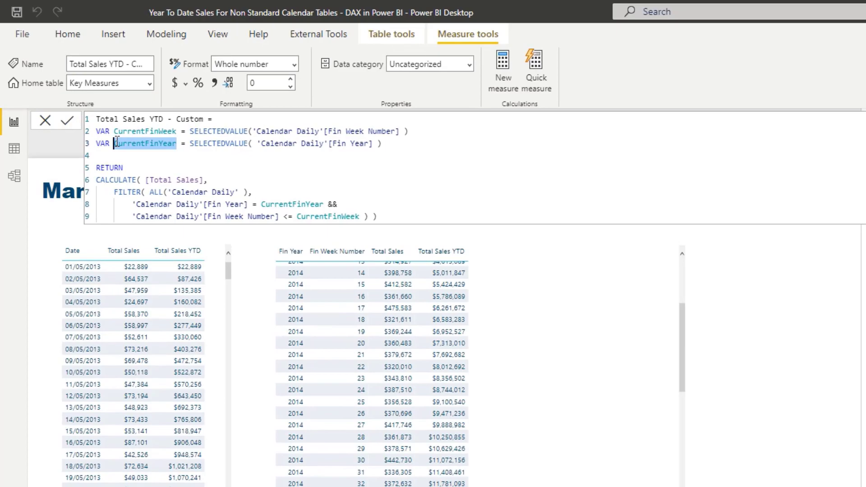
{"action": "left_click_drag", "start_coordinate": [136, 216], "coordinate": [280, 214]}
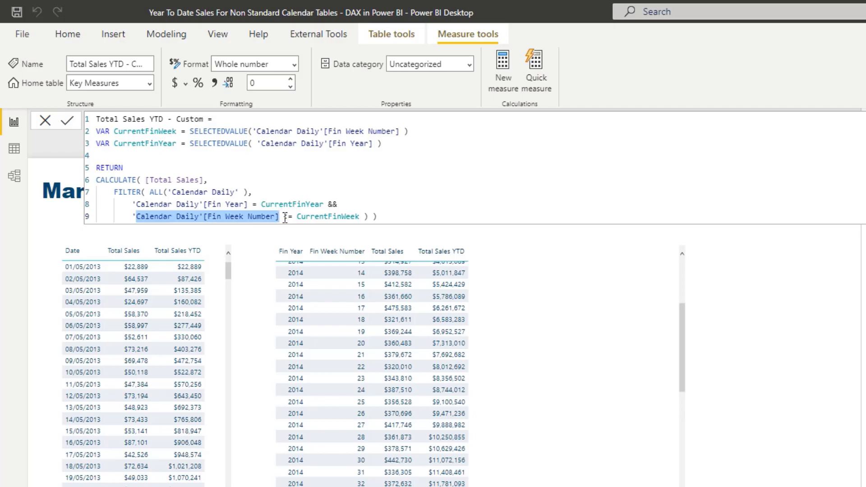
{"action": "left_click_drag", "start_coordinate": [297, 217], "coordinate": [361, 217]}
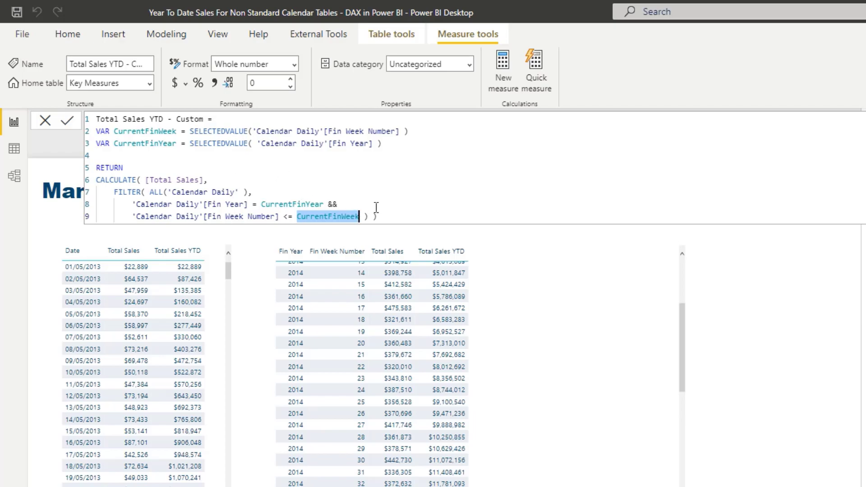
{"action": "scroll", "coordinate": [373, 415], "scroll_direction": "down", "scroll_amount": 3}
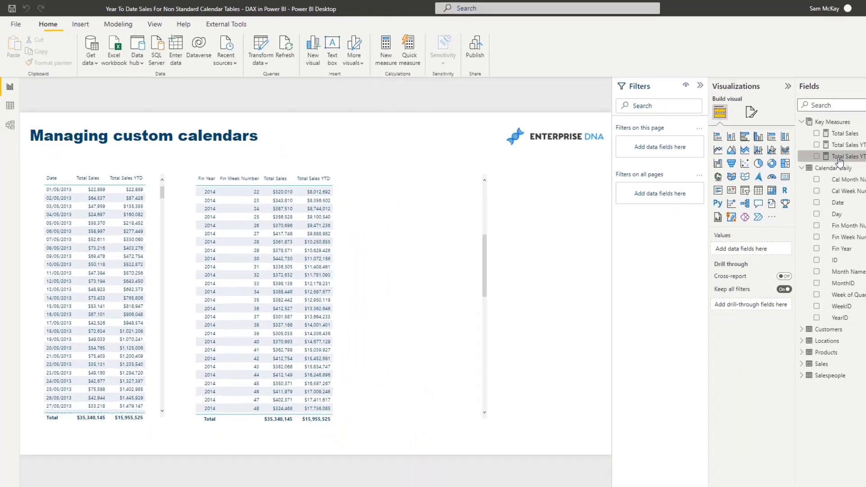
Add Total Sales YTD - Custom to the Fin Year weekly table and format it as Currency
{"action": "left_click_drag", "start_coordinate": [839, 162], "coordinate": [422, 232]}
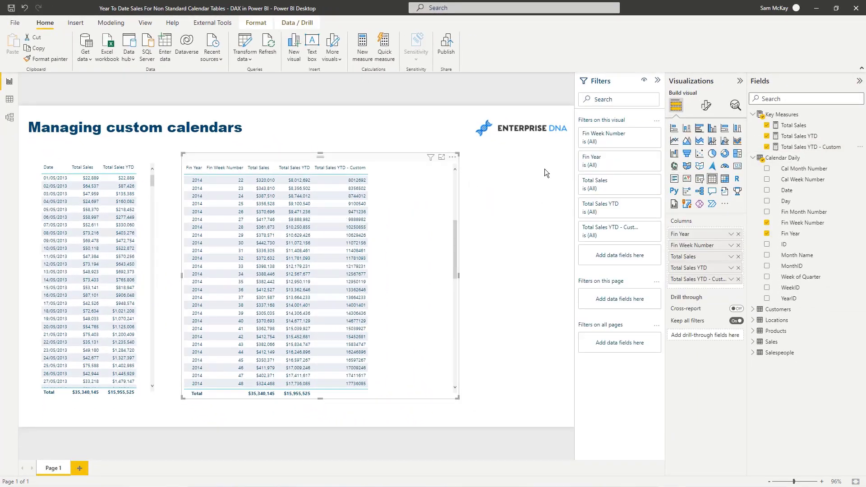
{"action": "left_click", "coordinate": [807, 146]}
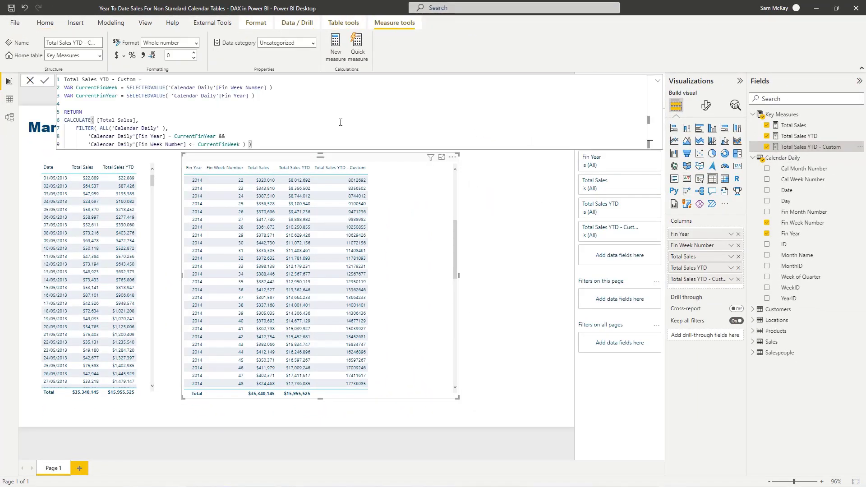
{"action": "left_click", "coordinate": [124, 55]}
{"action": "left_click", "coordinate": [380, 193]}
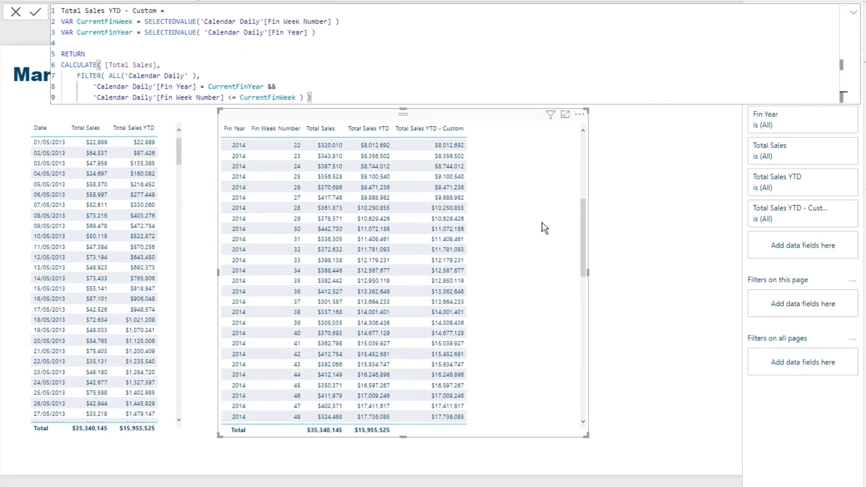
{"action": "scroll", "coordinate": [542, 223], "scroll_direction": "down", "scroll_amount": 6}
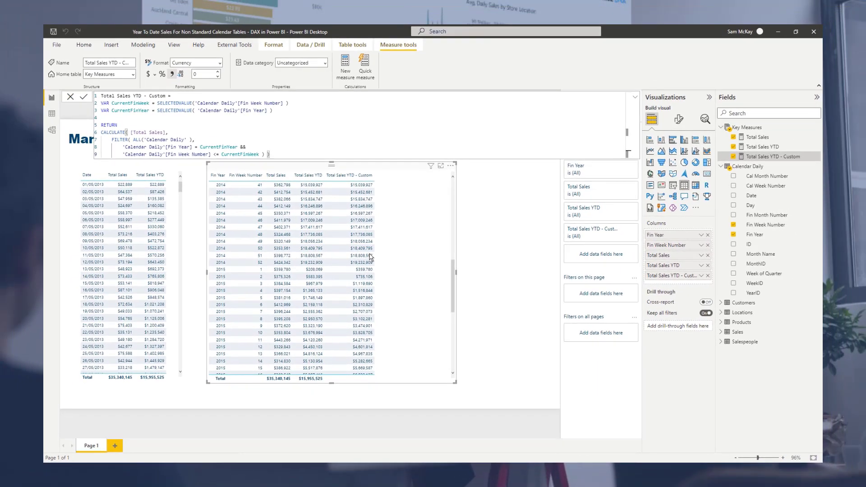
{"action": "left_click_drag", "start_coordinate": [276, 150], "coordinate": [100, 96]}
{"action": "left_click", "coordinate": [294, 147]}
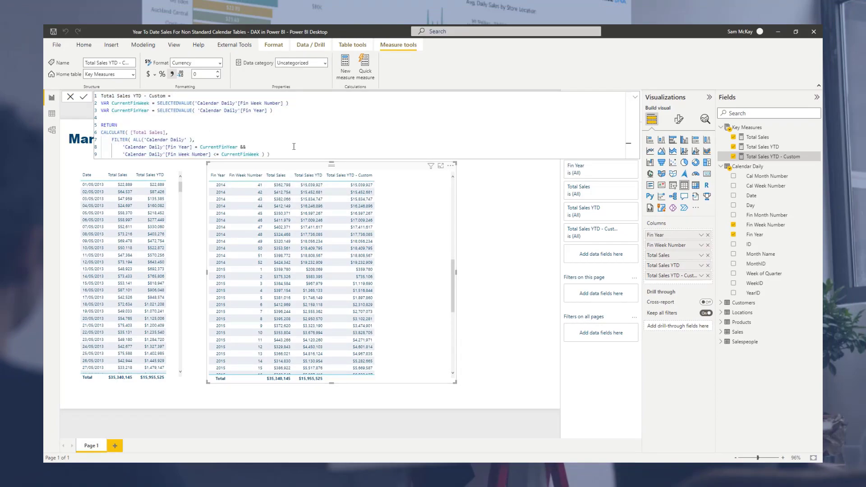